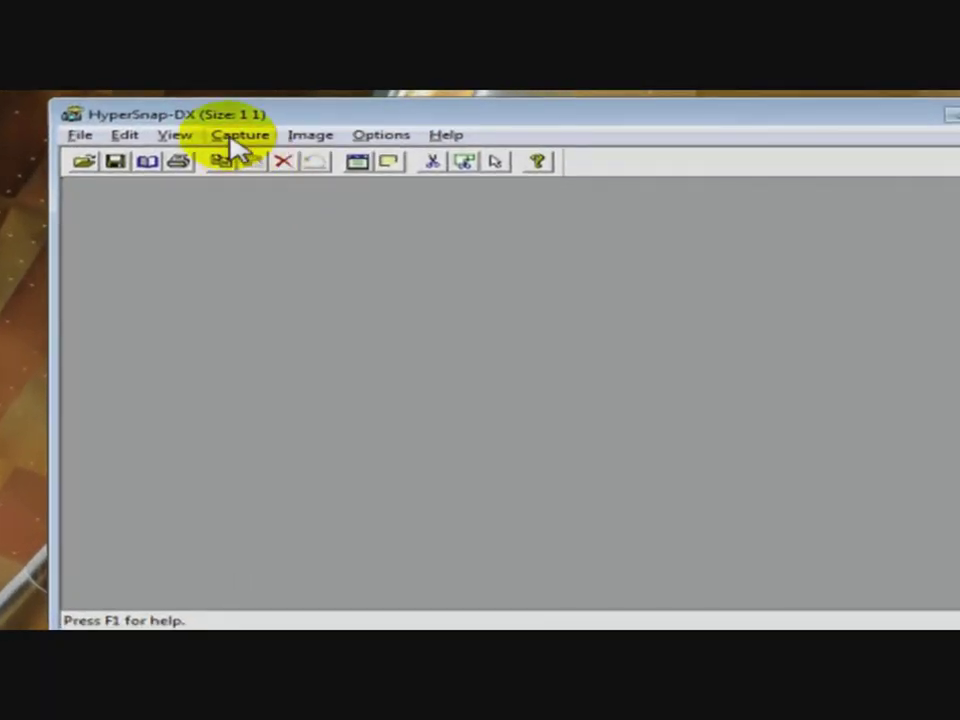
Step: Turn on Restore After Capture and set Quick Save to JPEG (00.jpg), prompting for a name each capture
click(238, 136)
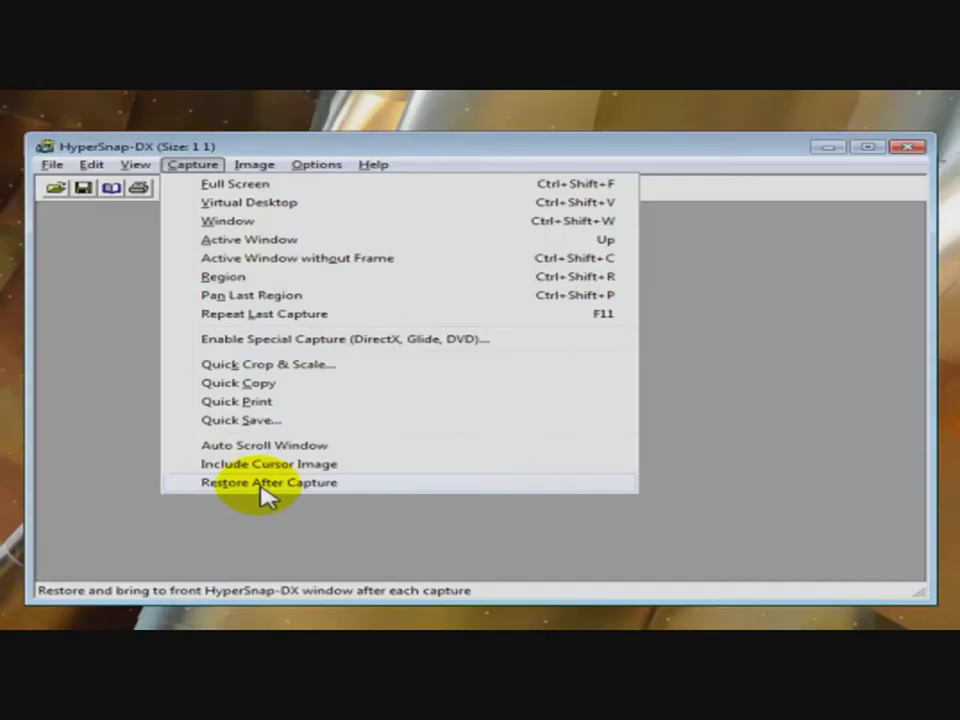
click(265, 483)
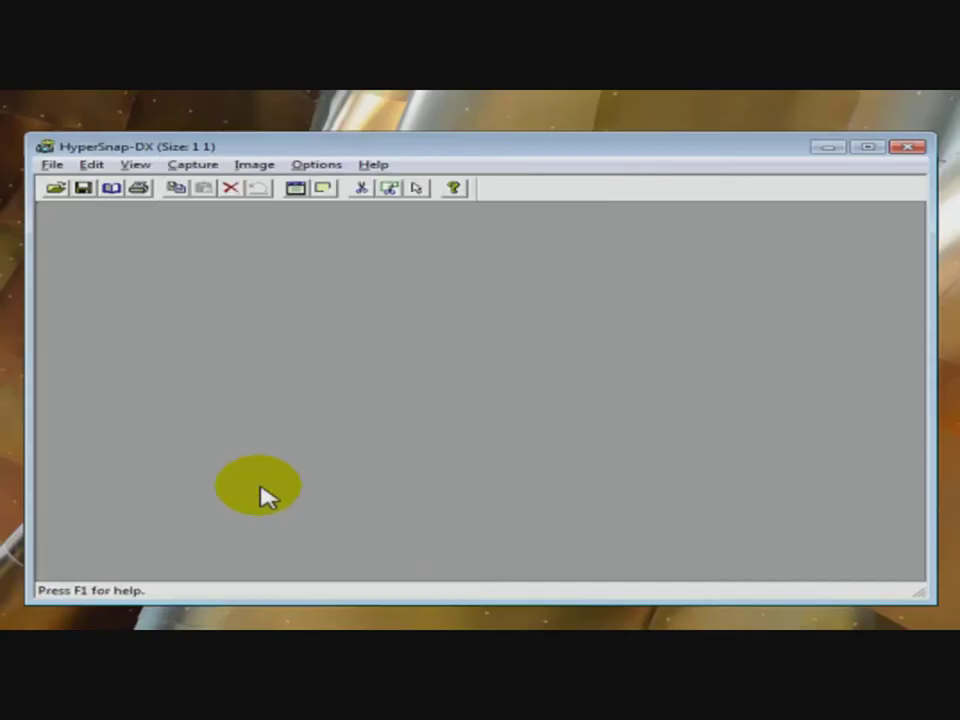
click(192, 164)
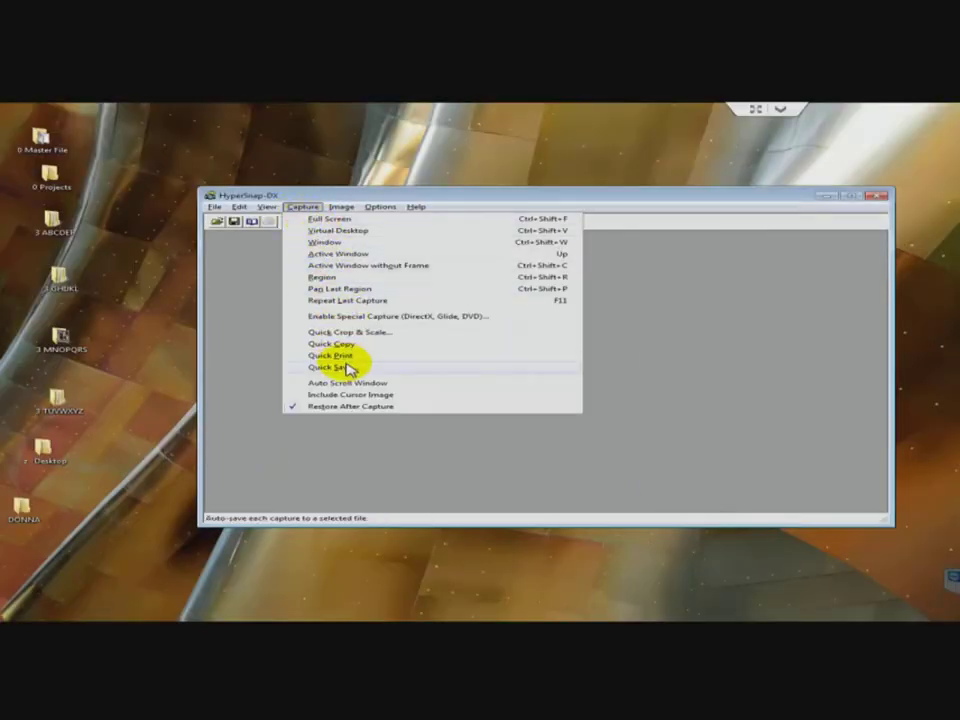
click(340, 367)
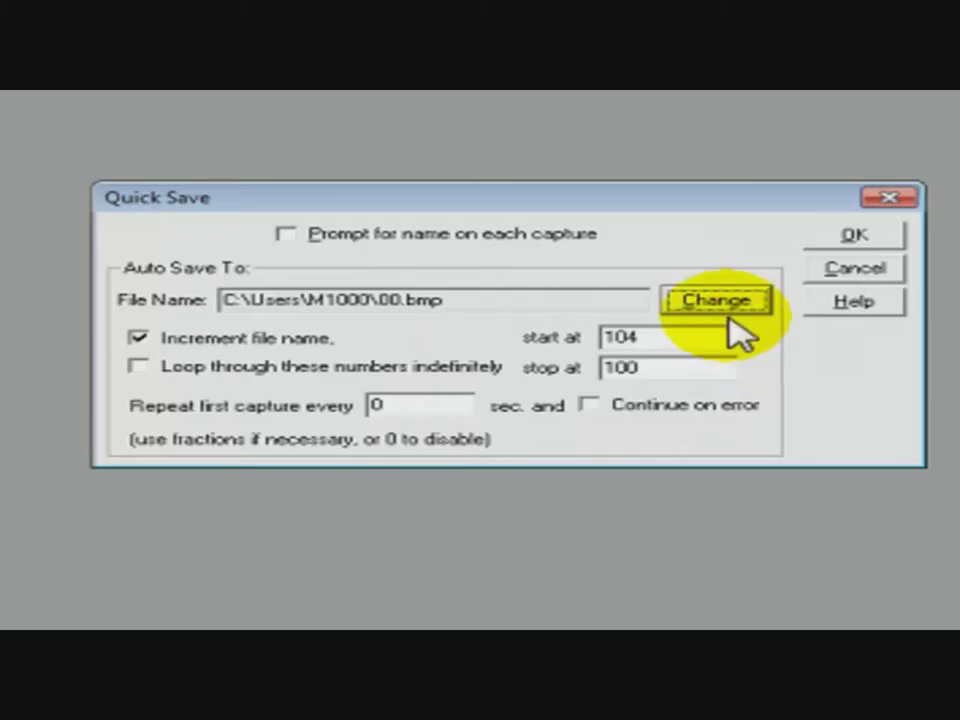
click(628, 322)
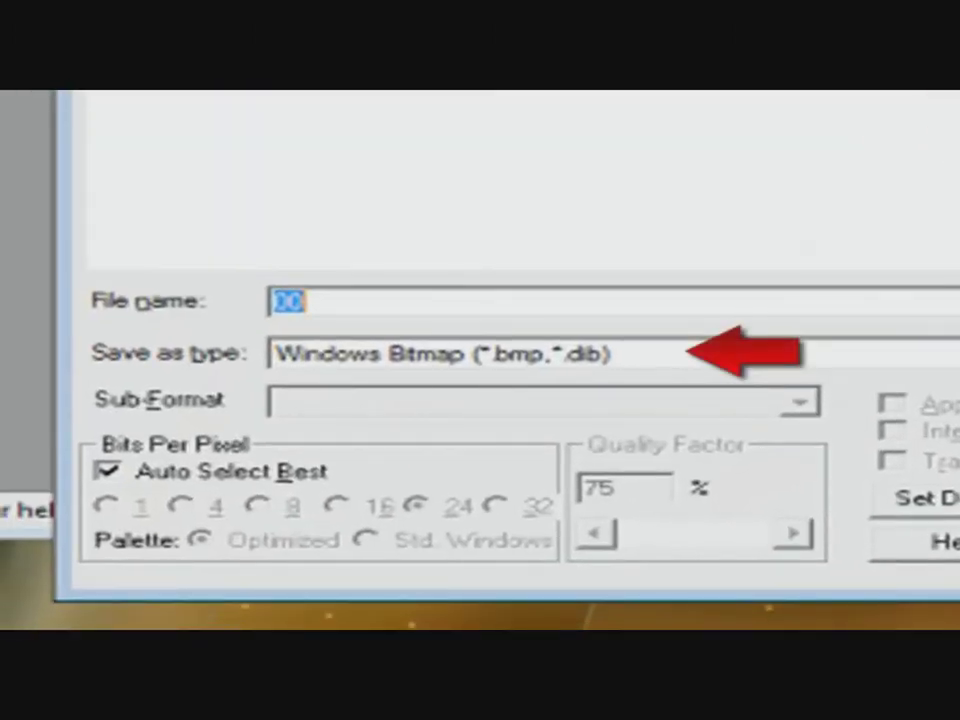
key(alt+Down)
key(Down)
key(Down)
key(Return)
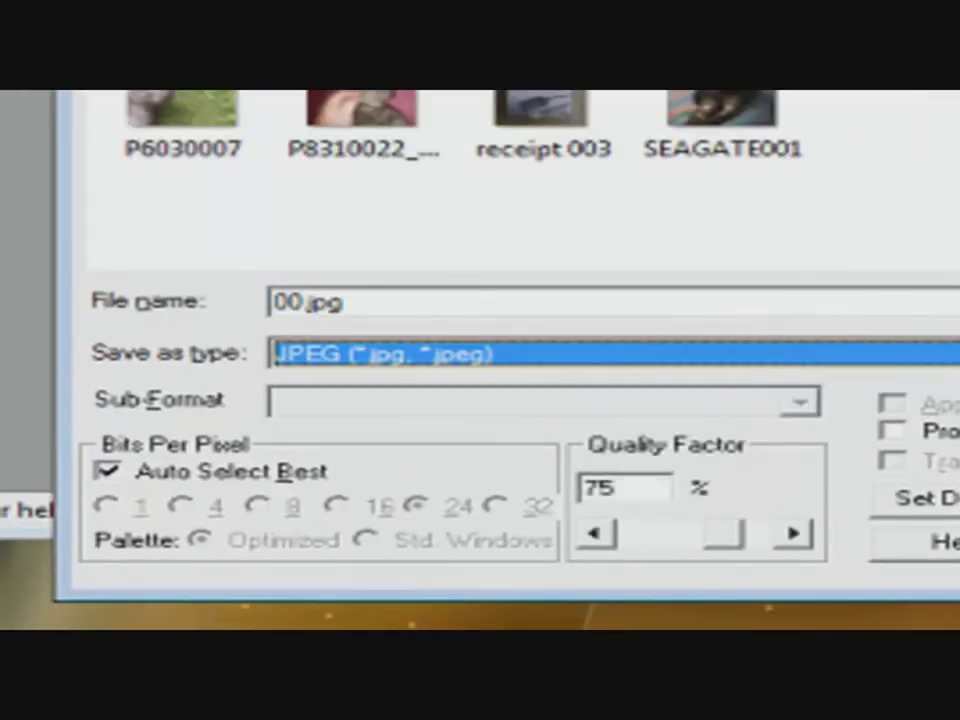
click(848, 443)
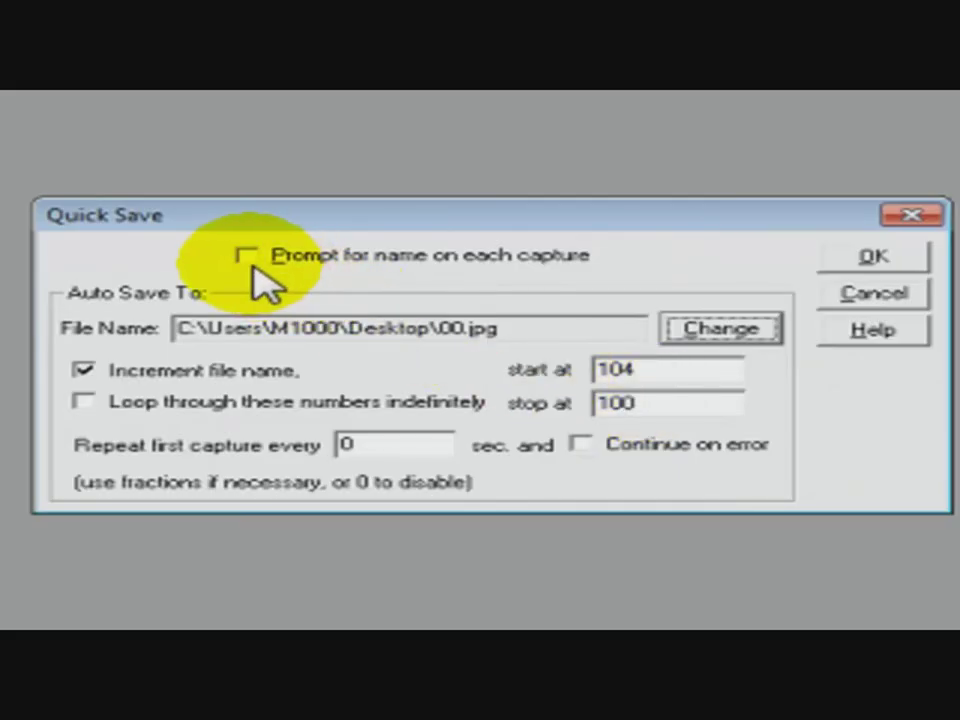
click(250, 260)
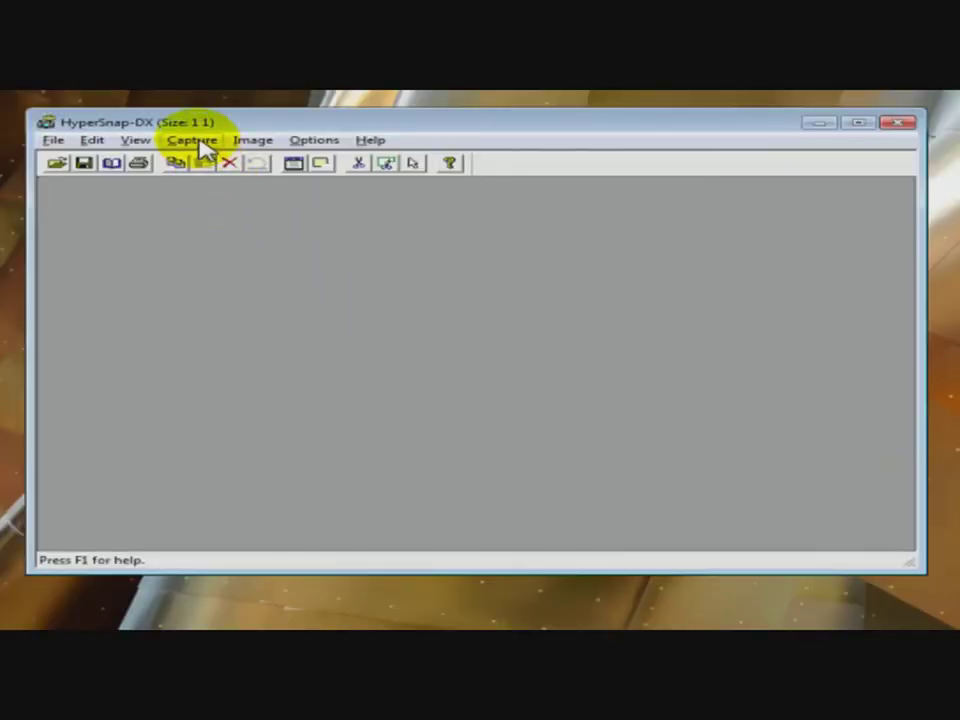
Step: Capture the full screen and save it as 100.jpg
click(200, 144)
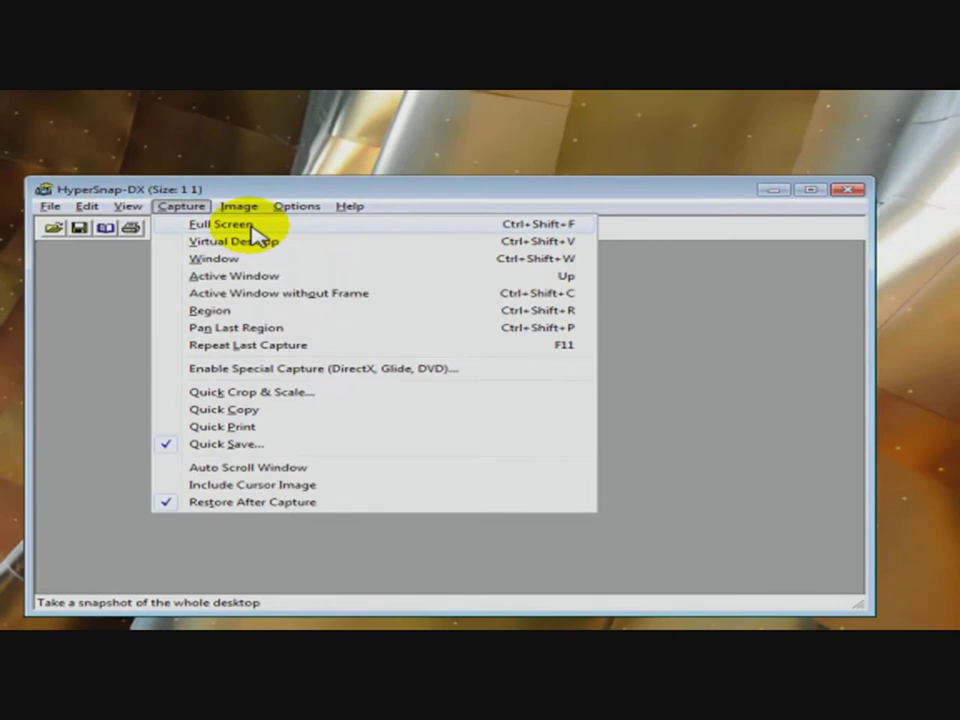
click(253, 230)
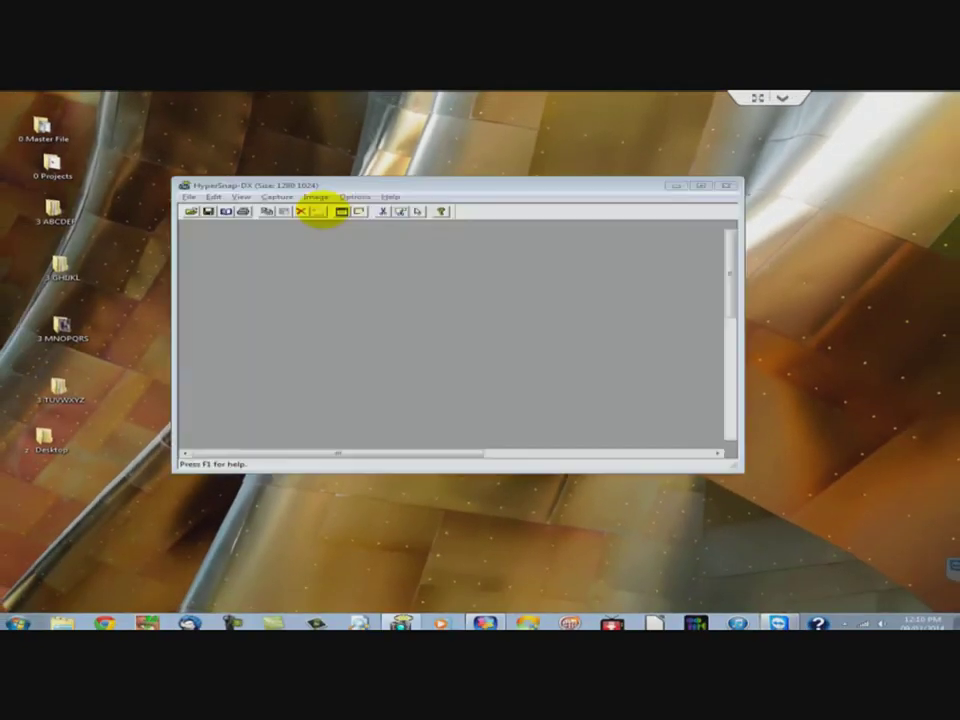
click(316, 212)
drag(478, 232, 375, 155)
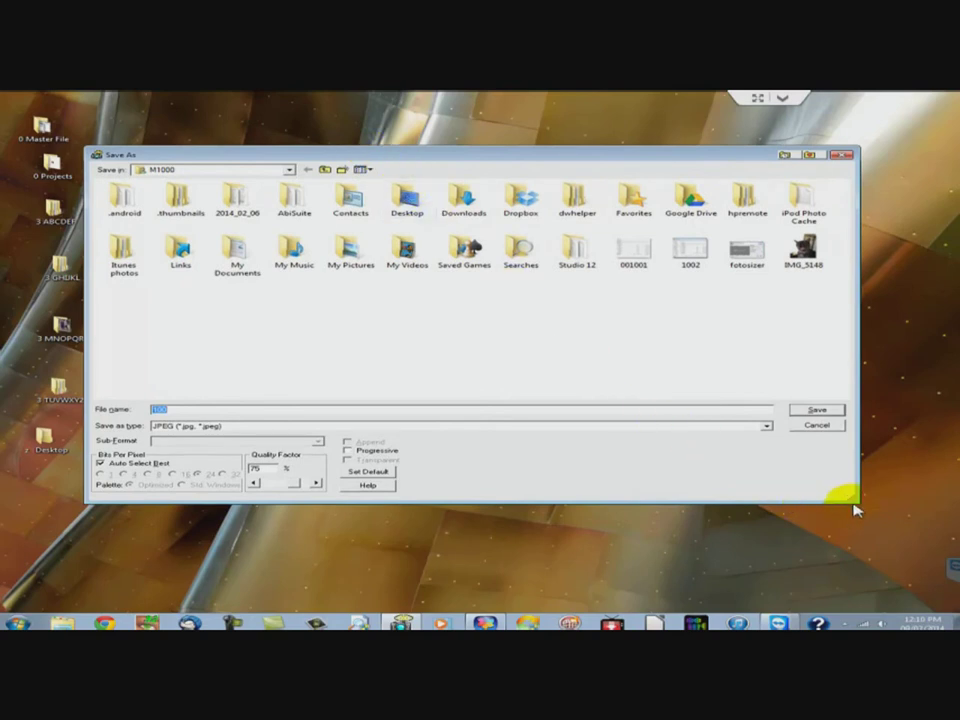
drag(847, 496, 617, 499)
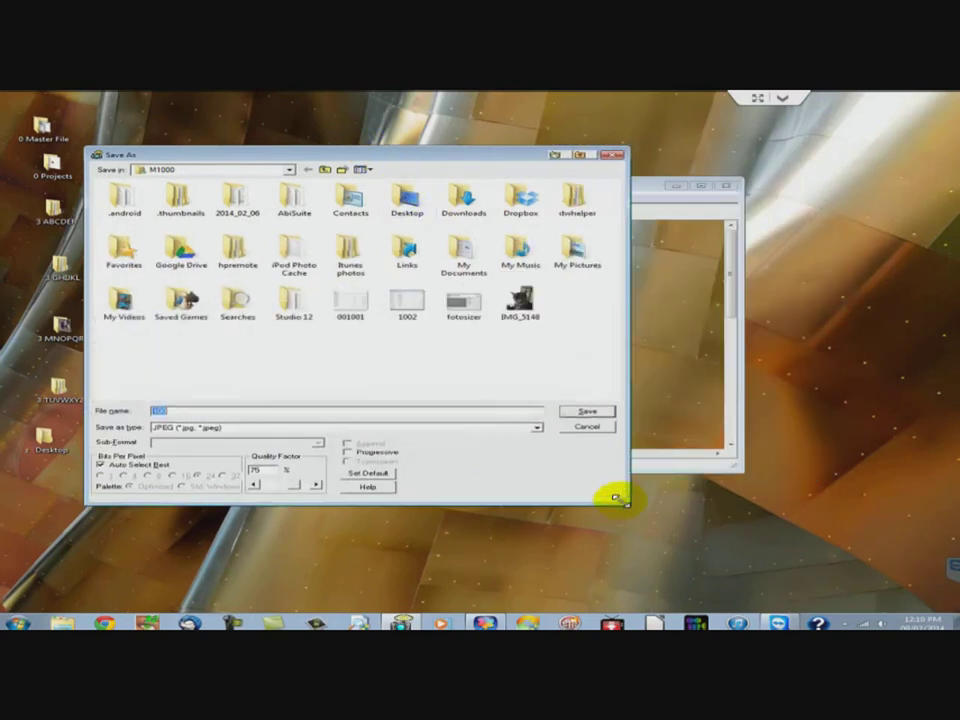
click(591, 410)
Step: Move and enlarge the HyperSnap window to view the 1280×1024 capture
drag(453, 200, 465, 129)
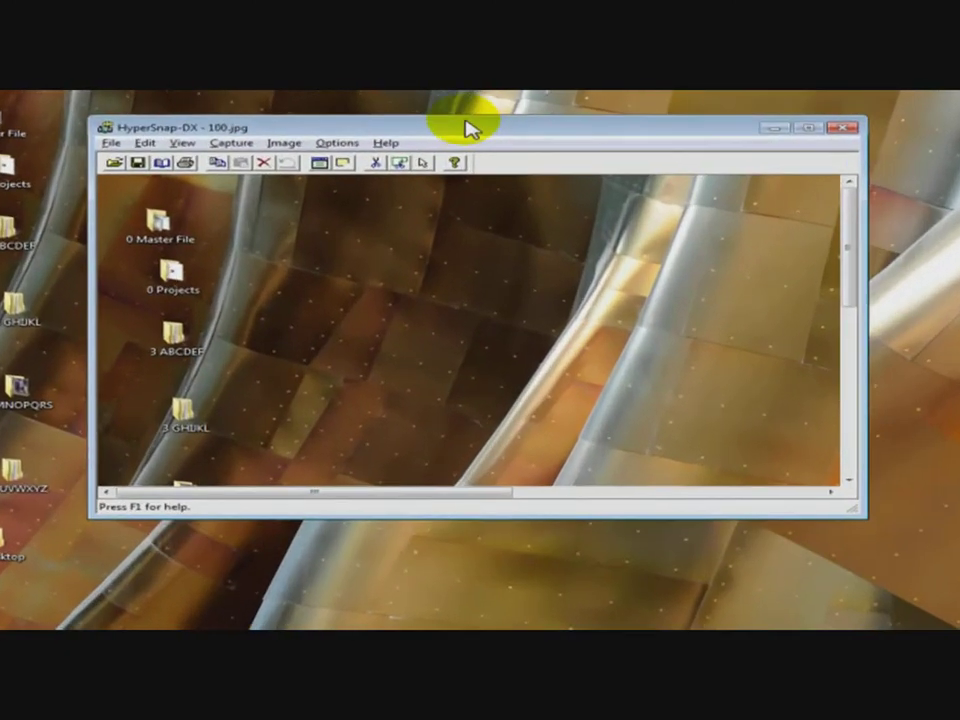
drag(868, 514, 915, 627)
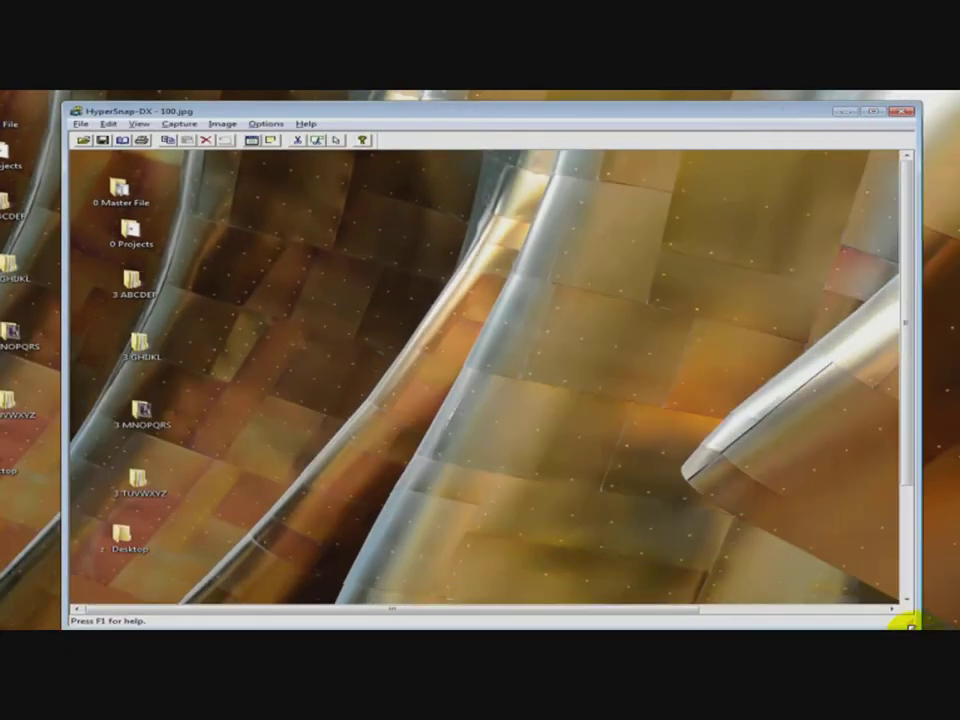
drag(912, 435, 900, 585)
click(180, 124)
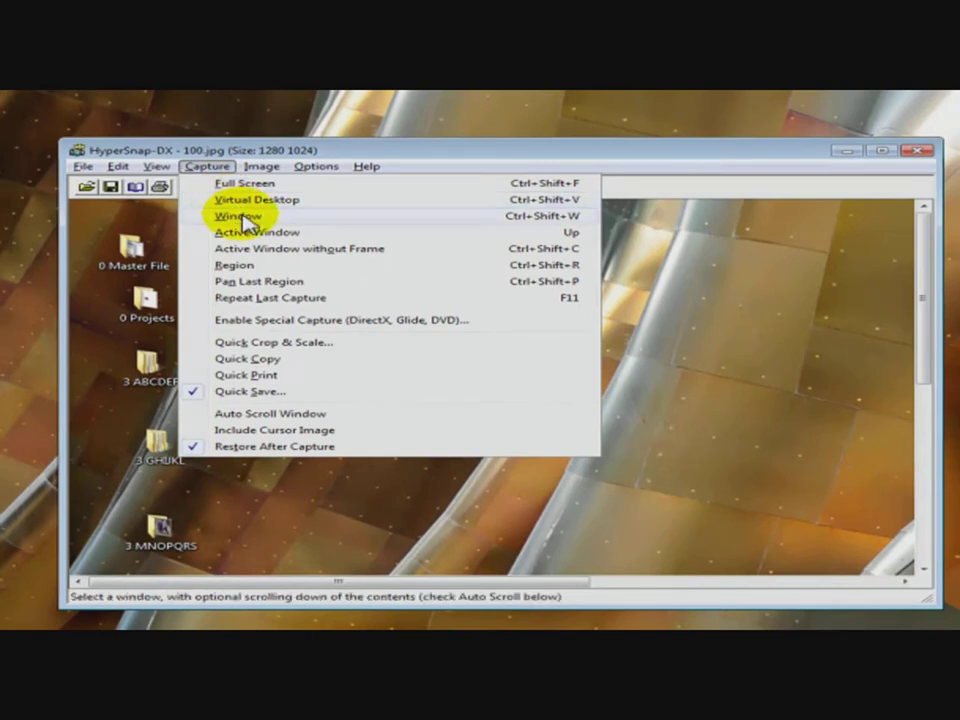
Step: Capture the Explorer window's menu bar as an 829×21 window screenshot and dismiss the name prompt
mouse_move(366, 166)
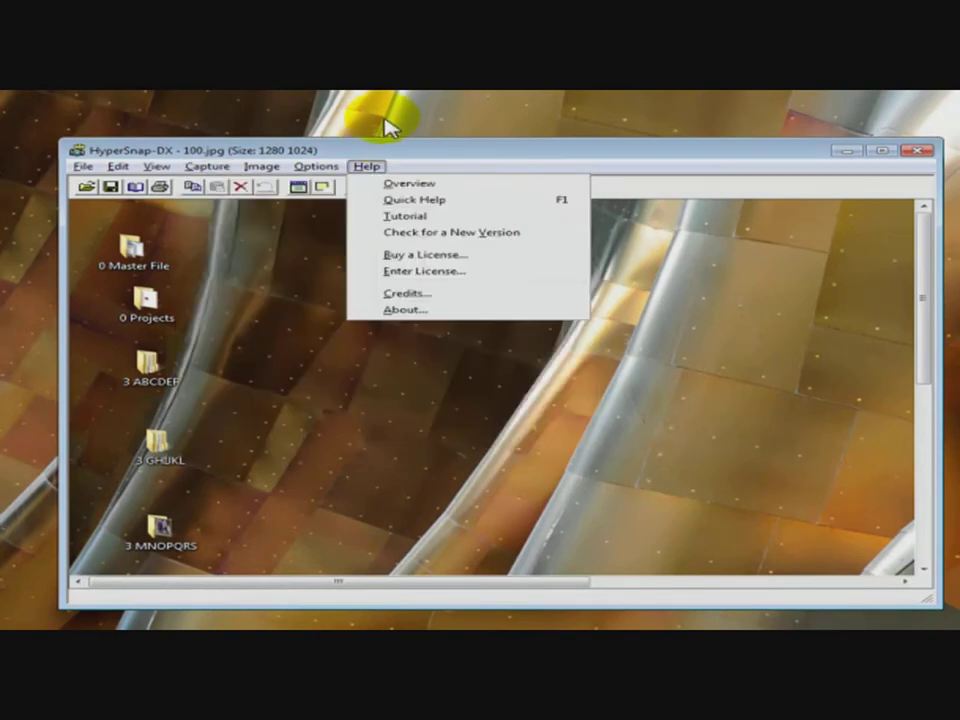
click(388, 122)
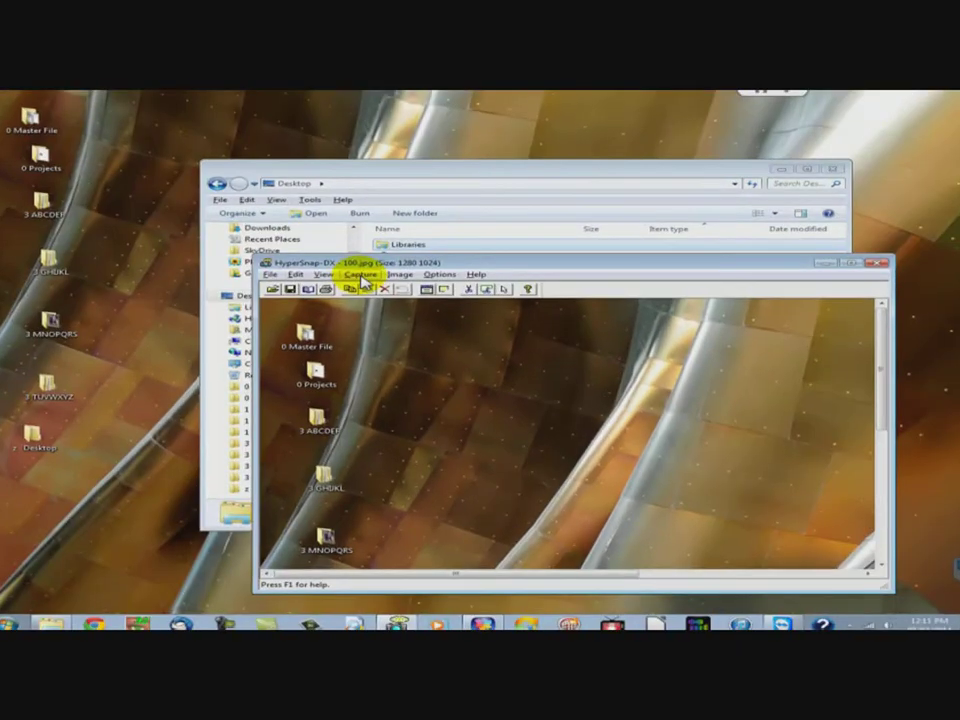
click(362, 276)
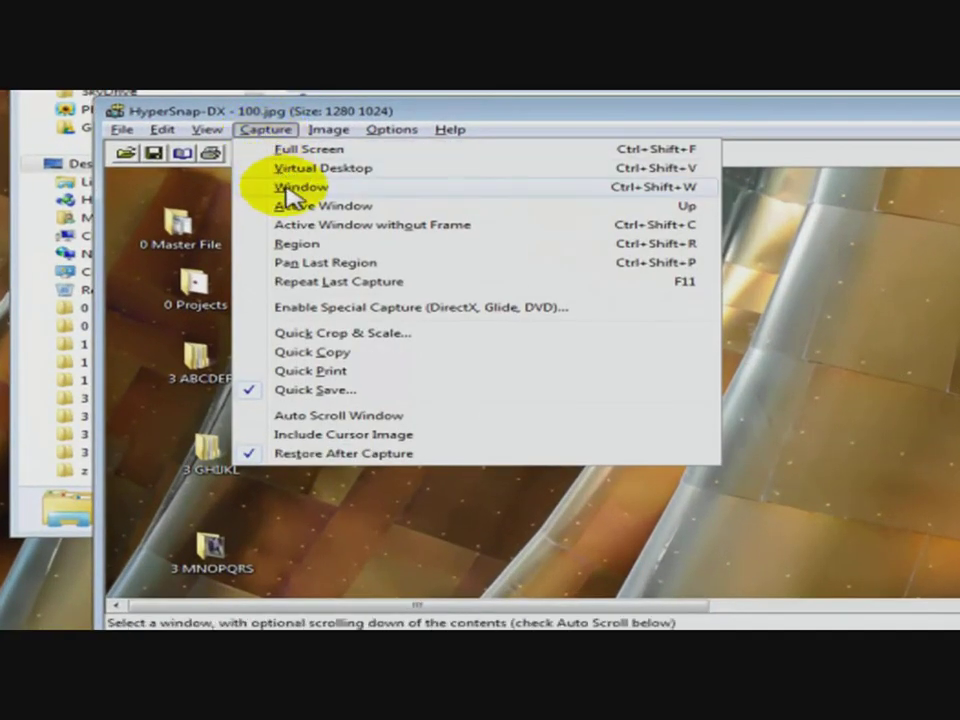
click(290, 190)
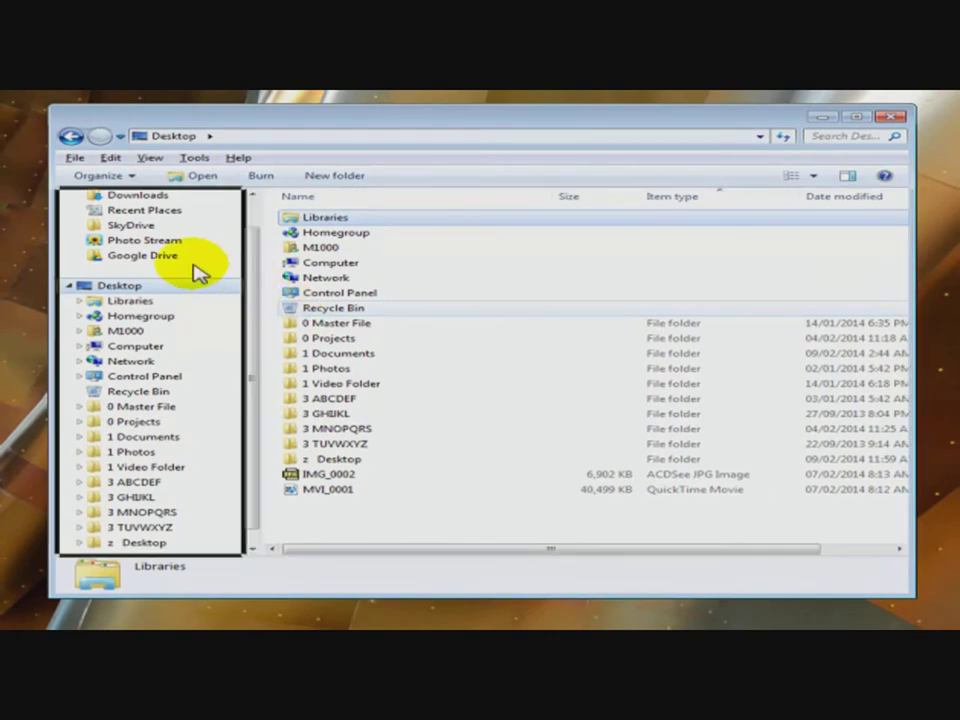
click(262, 163)
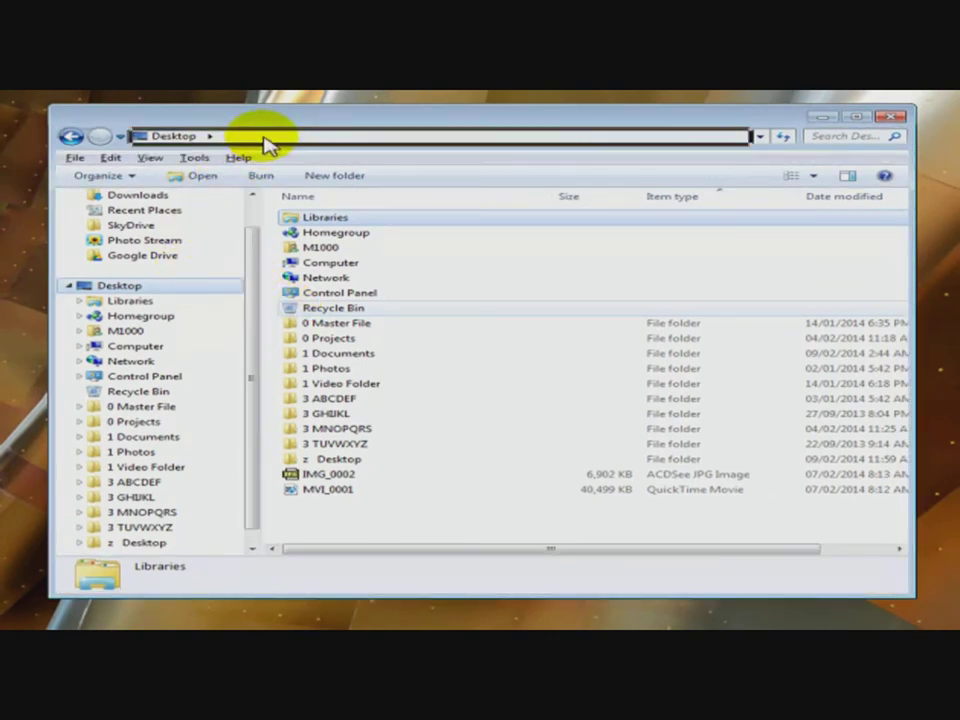
click(390, 168)
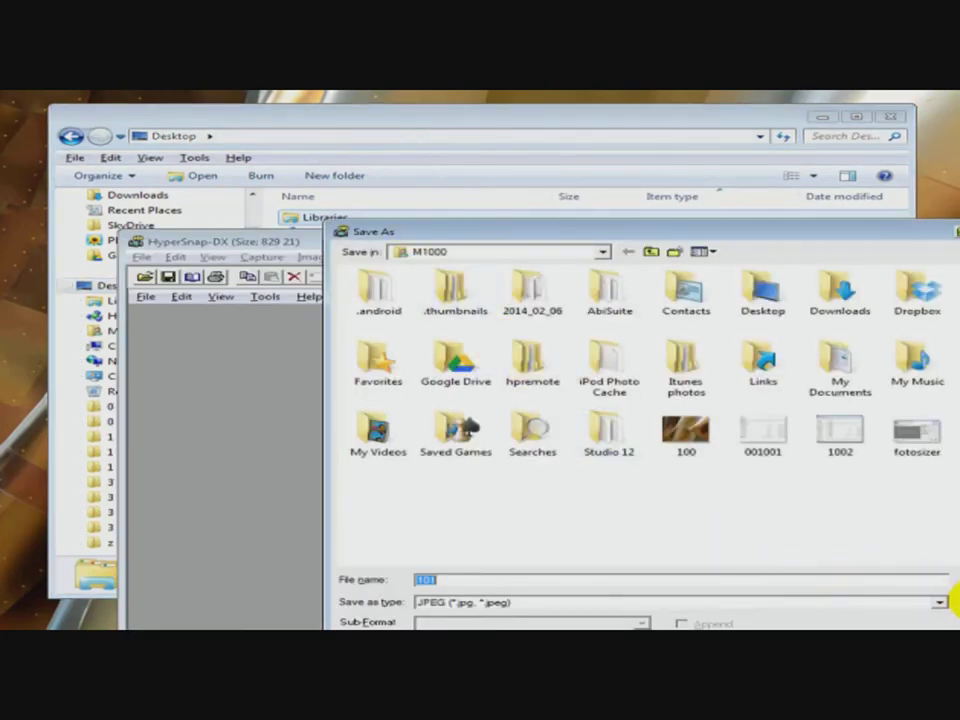
key(Return)
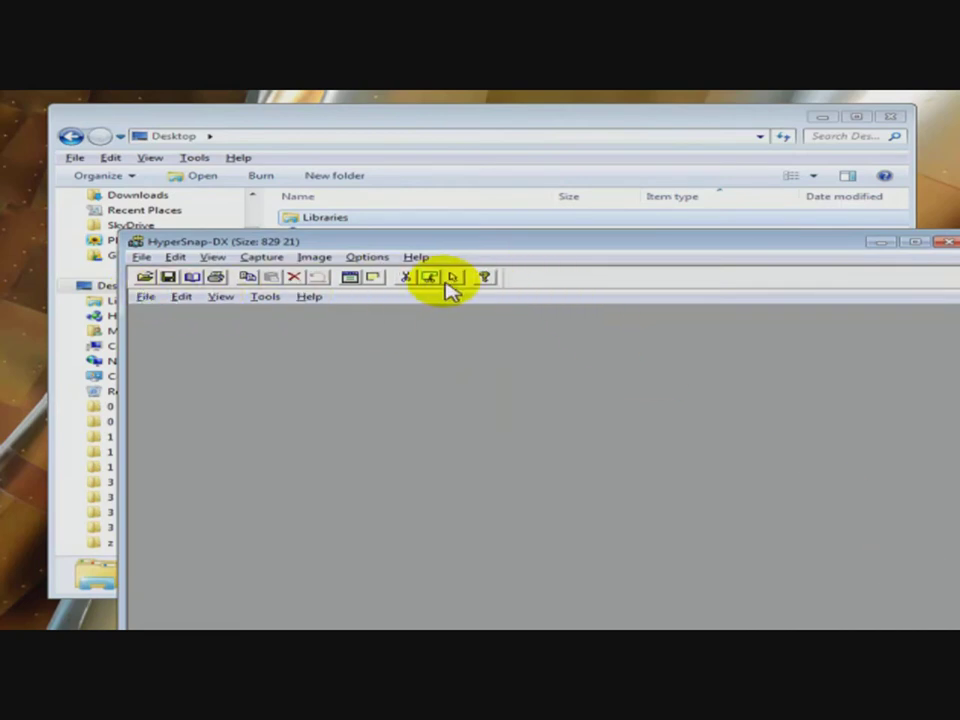
Step: Capture the Explorer Desktop window as an 847×689 active-window shot, skip saving, and enlarge HyperSnap
click(261, 257)
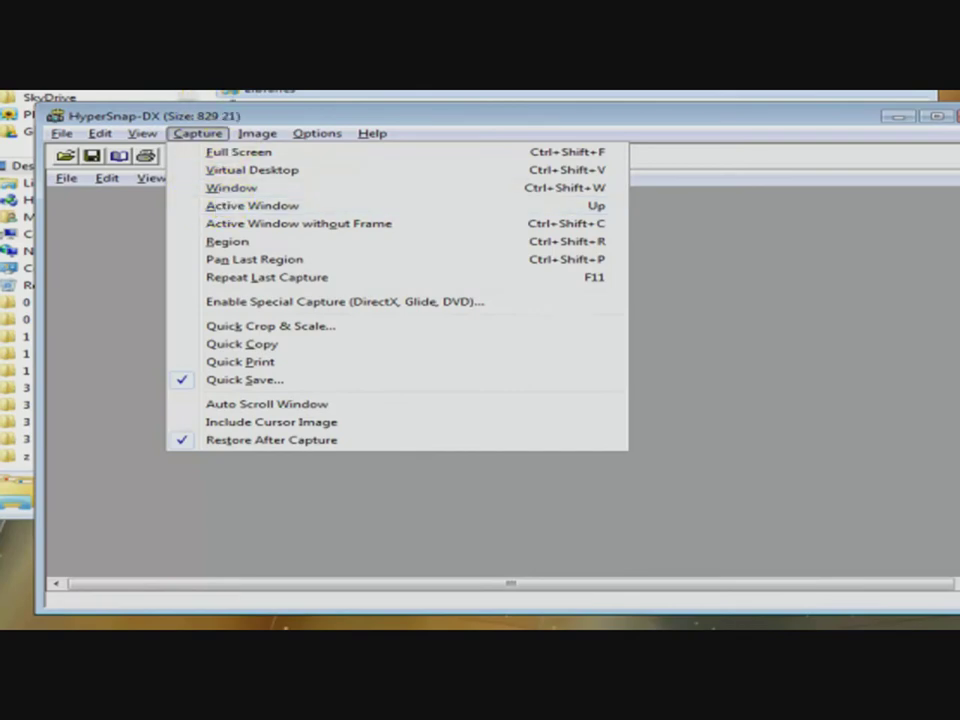
key(Return)
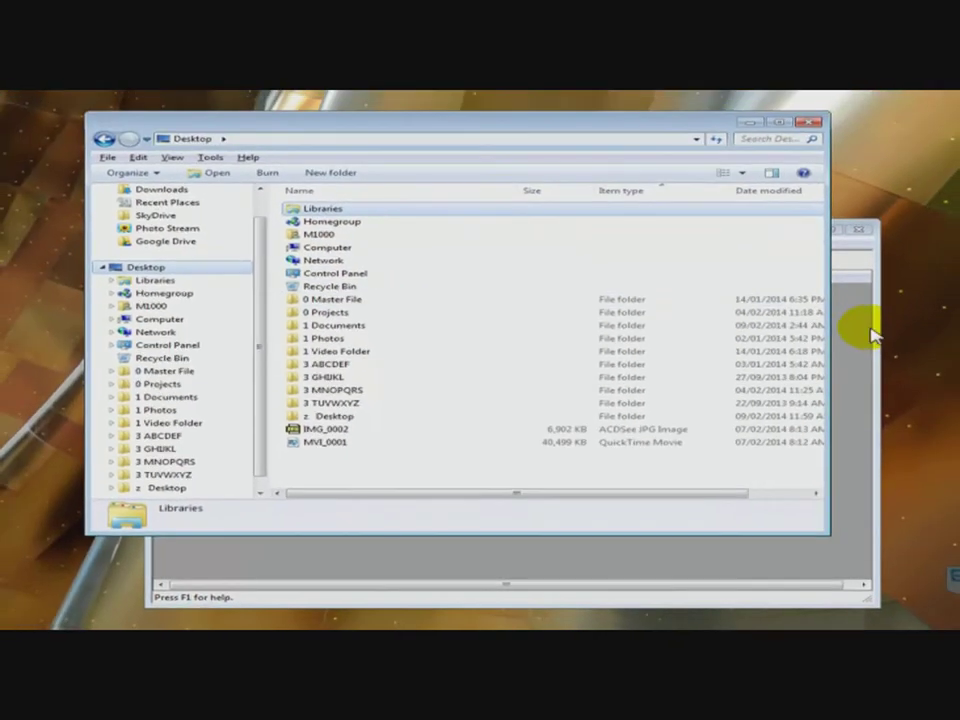
click(955, 340)
click(269, 243)
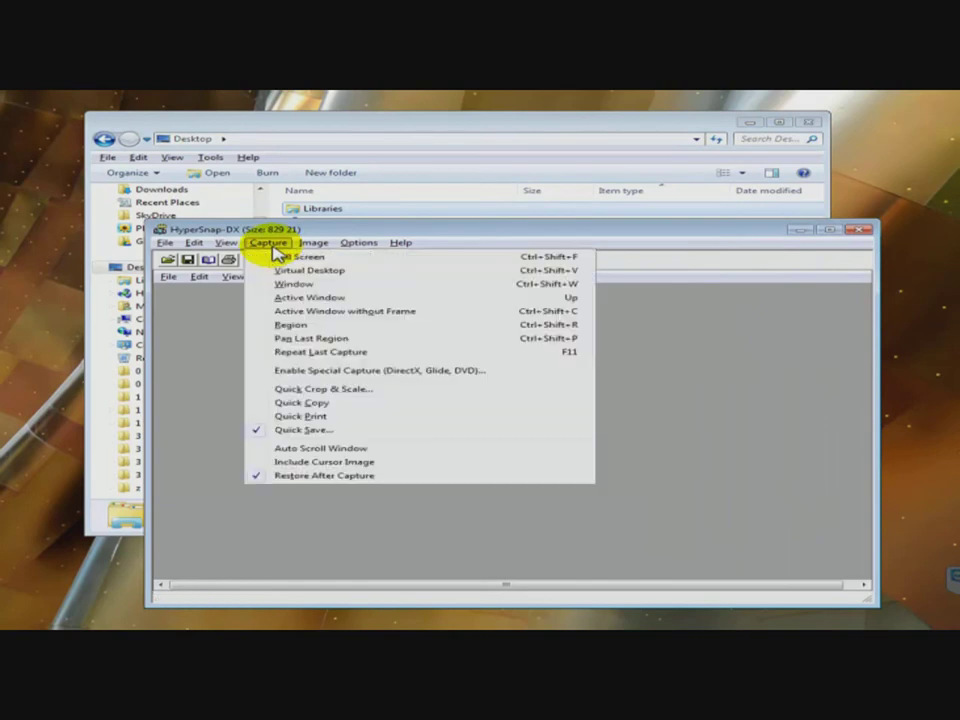
click(259, 298)
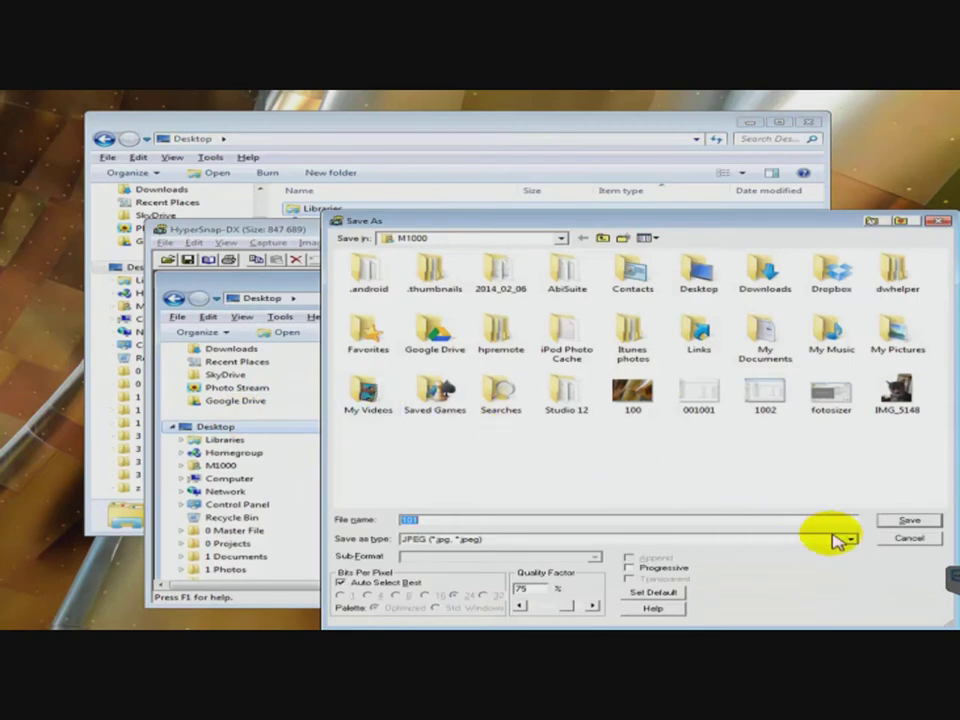
click(896, 540)
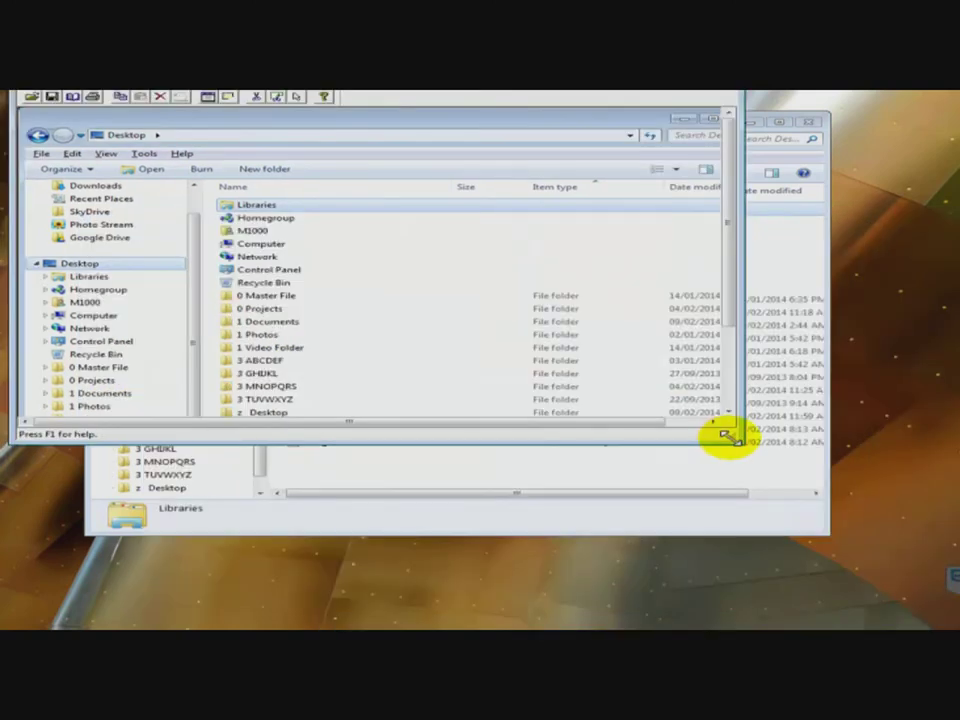
drag(727, 436, 858, 587)
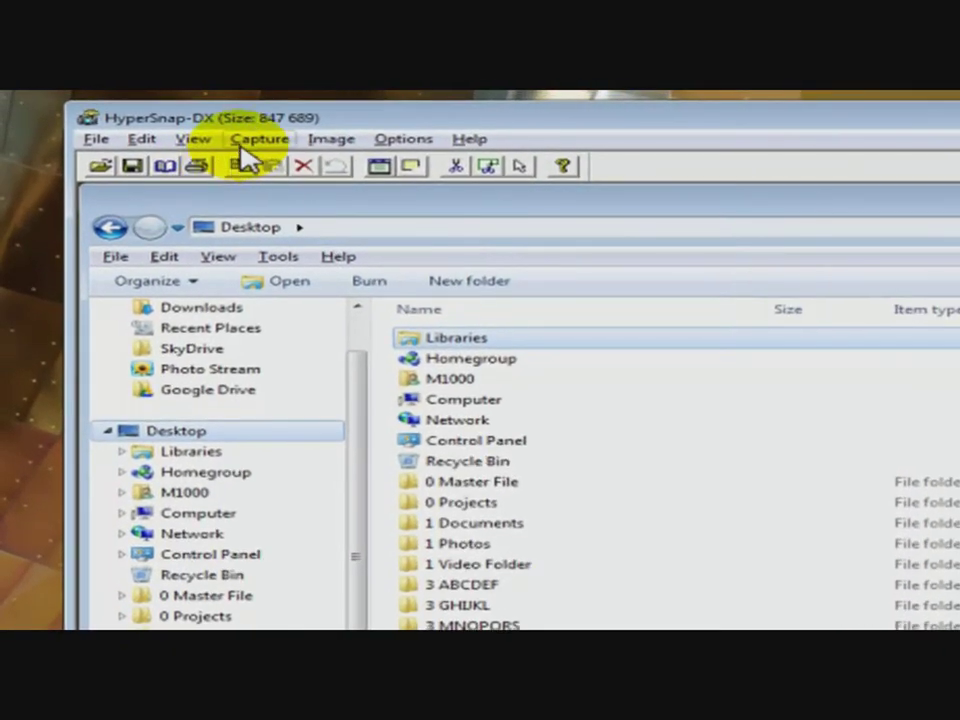
click(243, 141)
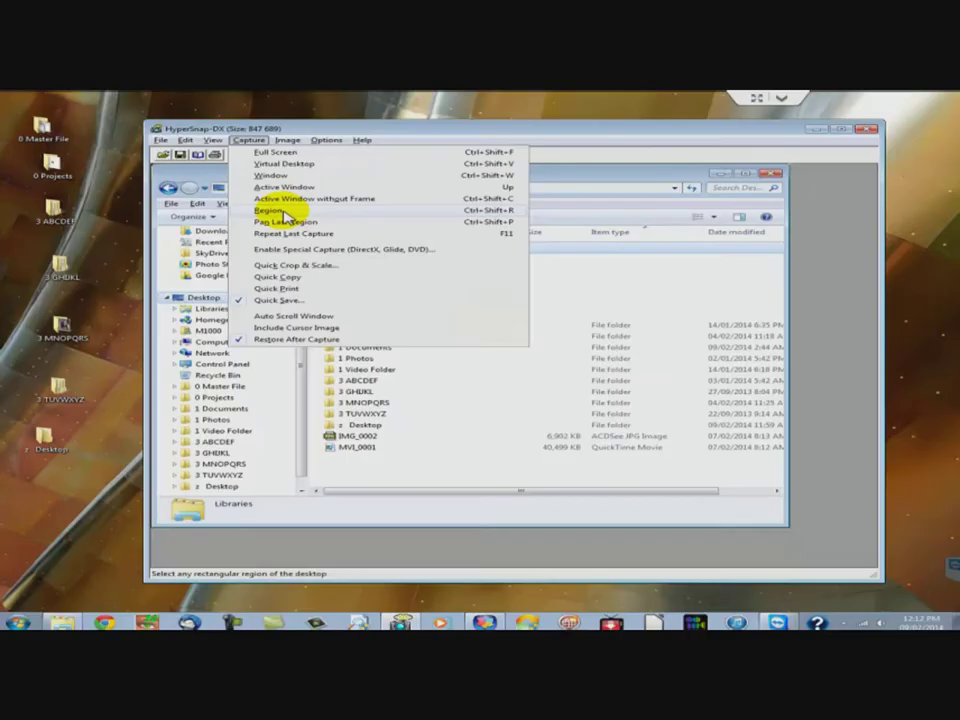
Step: Region-capture the 115×690 strip around the desktop icon column without saving it
click(320, 271)
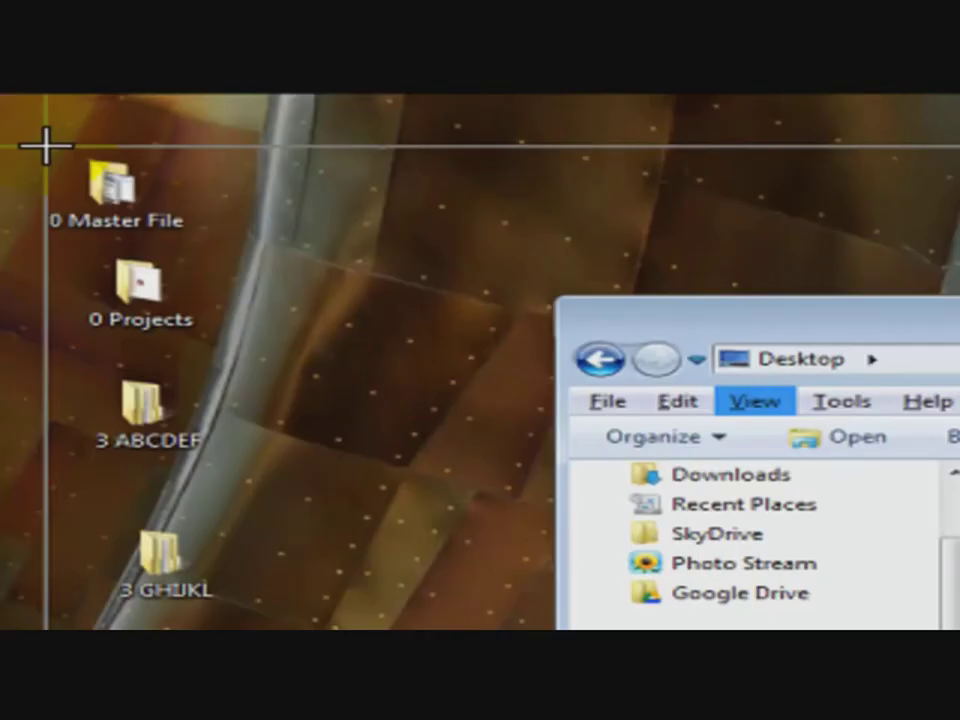
click(46, 146)
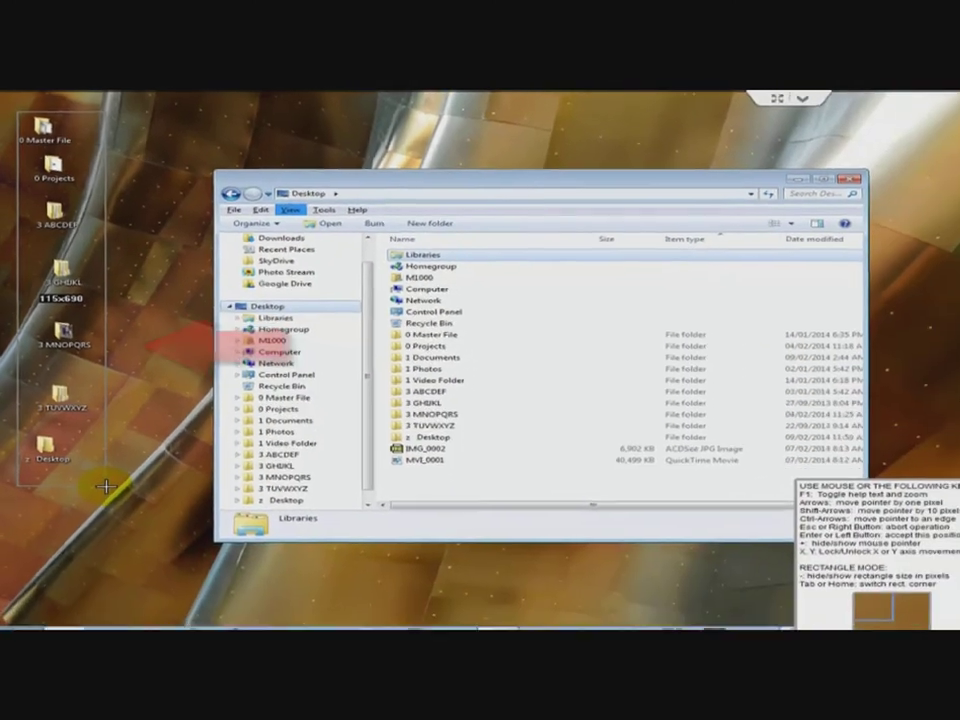
click(129, 571)
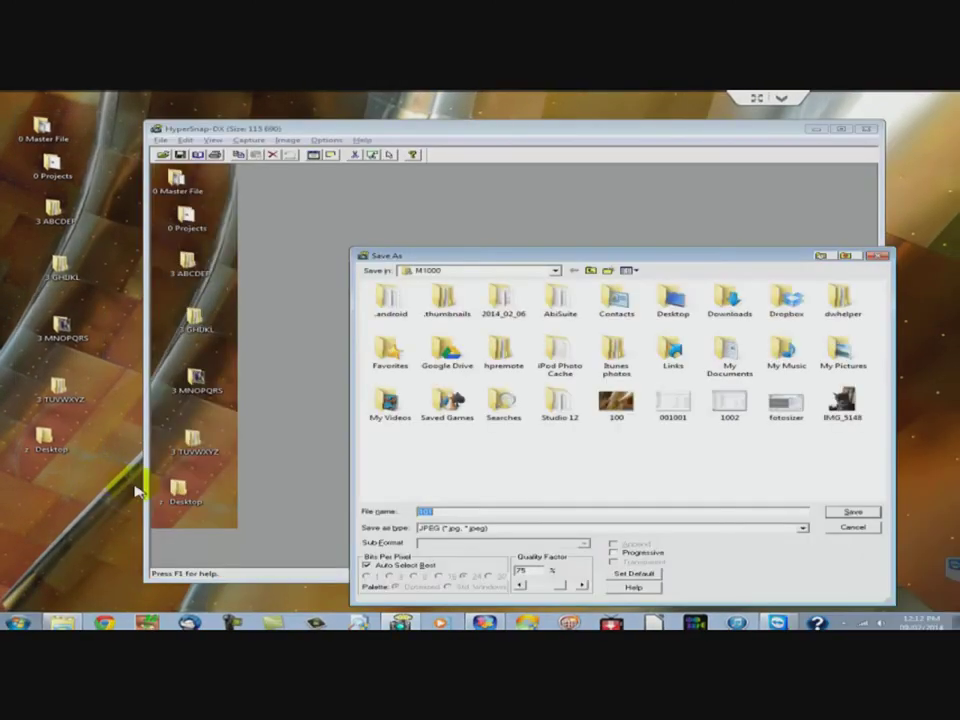
click(849, 528)
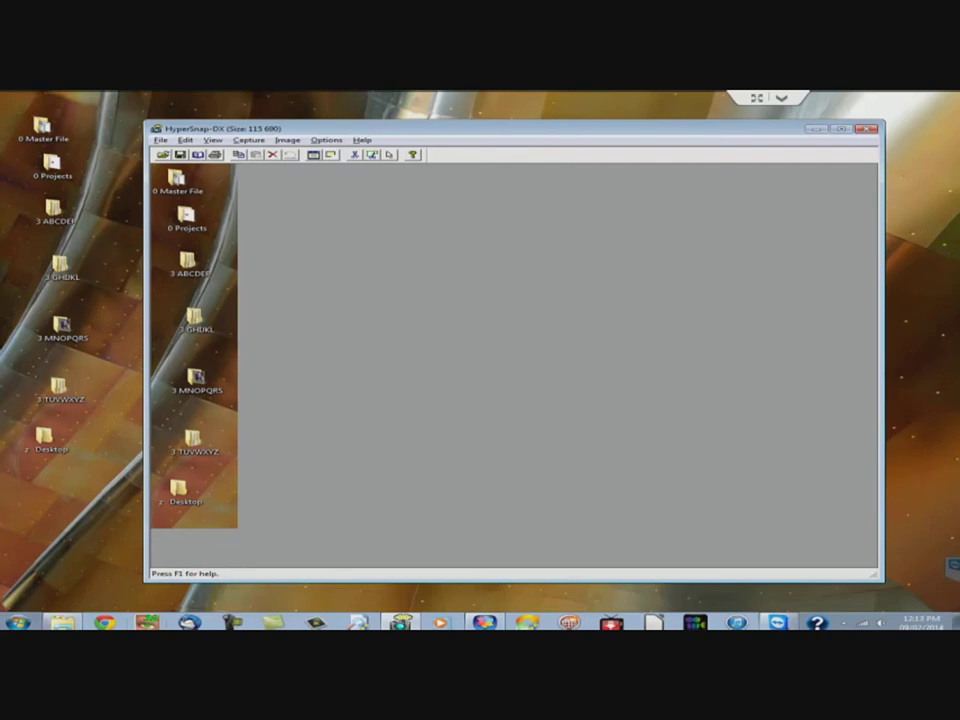
Step: Bring up ACDSee and region-capture the P6010033, P6030007 and snap thumbnails at 310×108
click(147, 622)
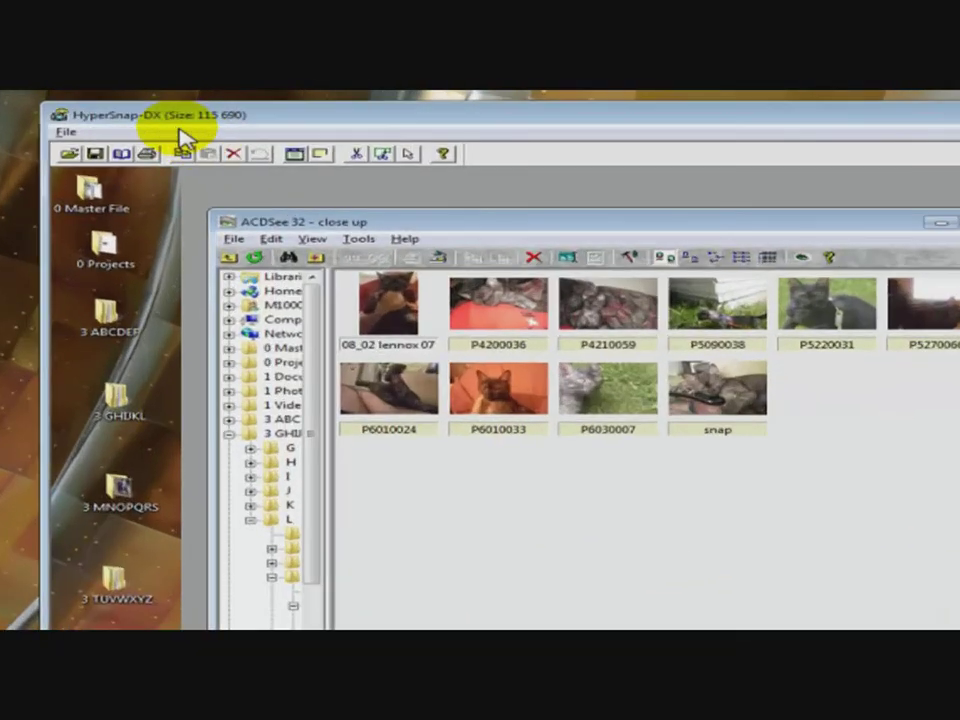
click(190, 133)
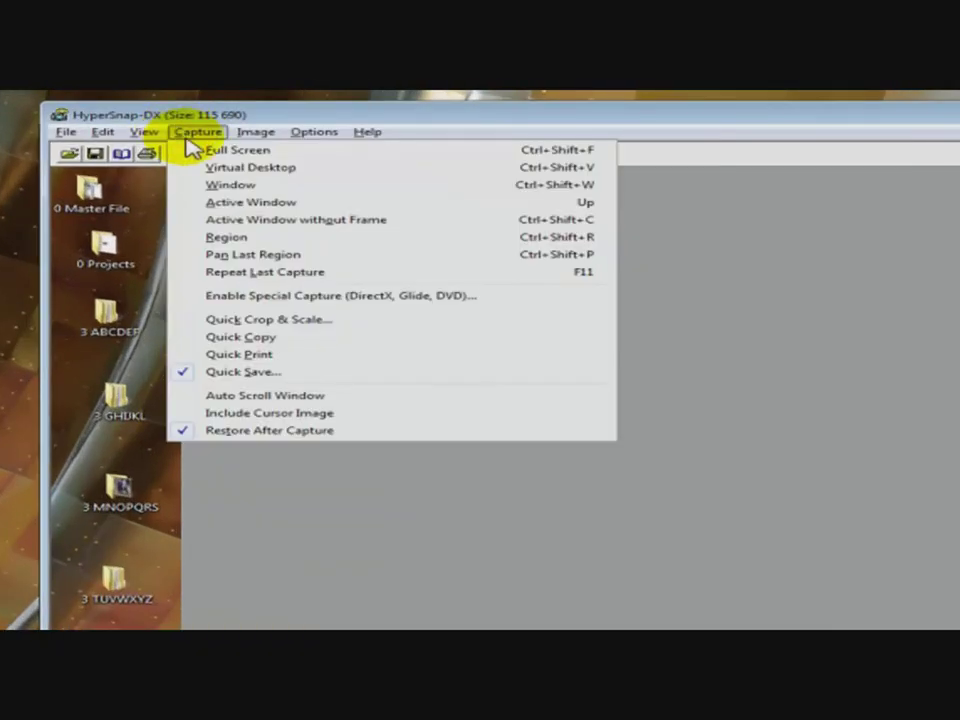
click(228, 241)
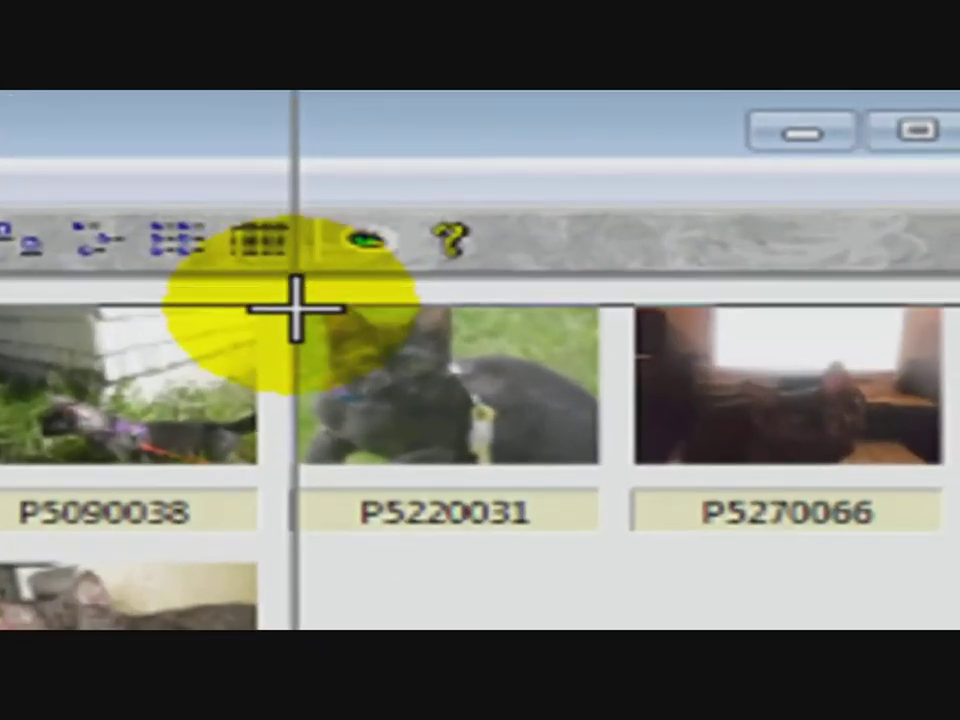
drag(295, 302, 600, 463)
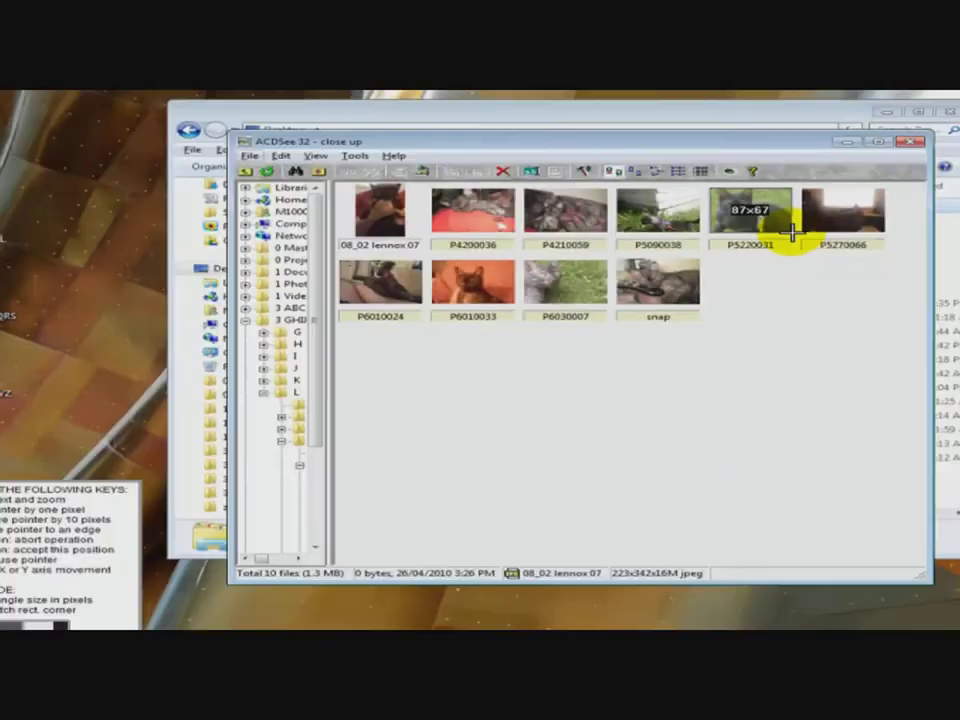
drag(790, 232, 790, 232)
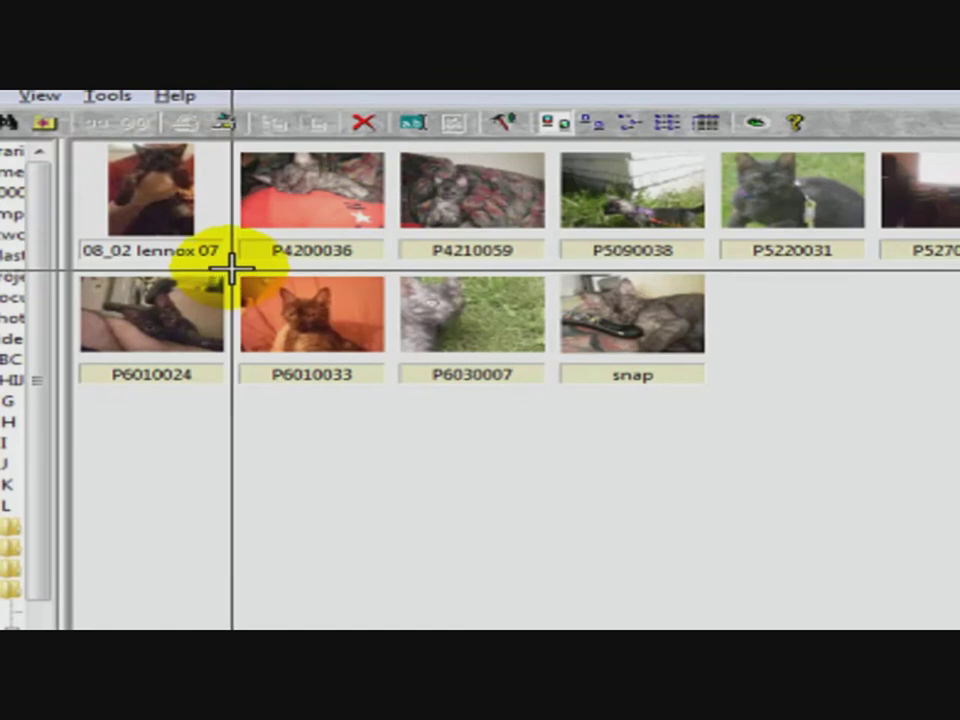
drag(232, 268, 741, 392)
click(944, 612)
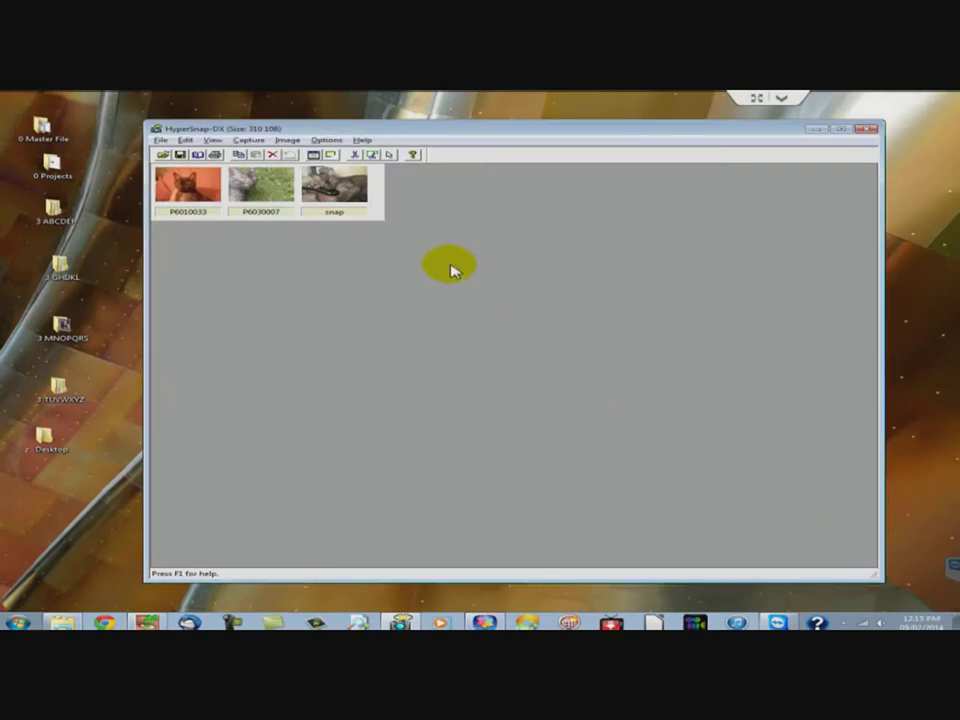
Step: Pan the last region over the P5090038, P5220031 and P5270066 thumbnails and save as 101.jpg
click(248, 140)
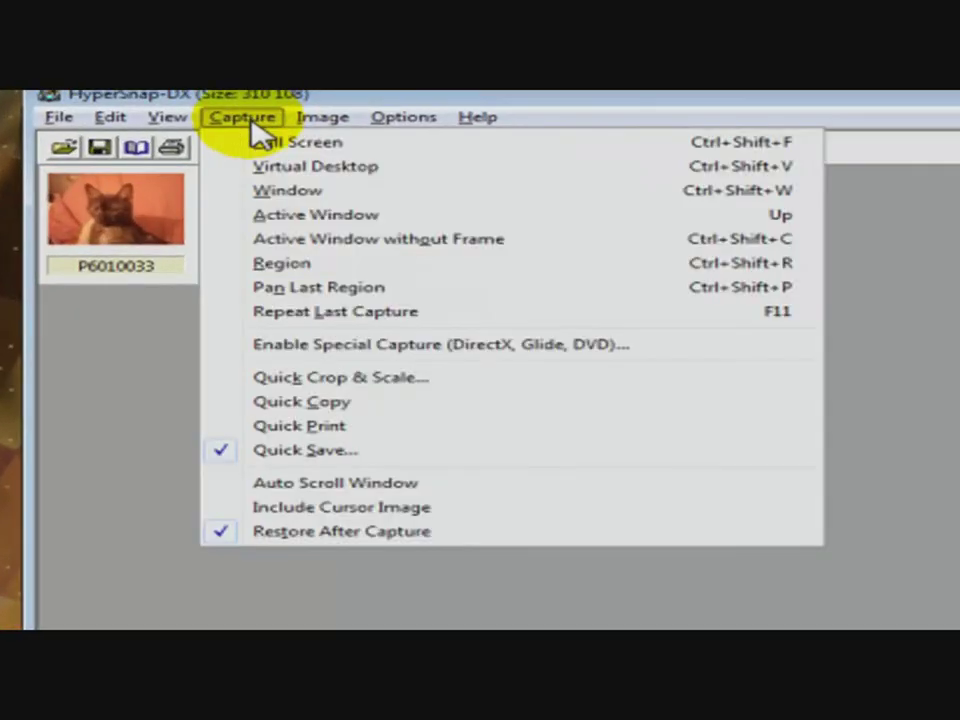
click(300, 289)
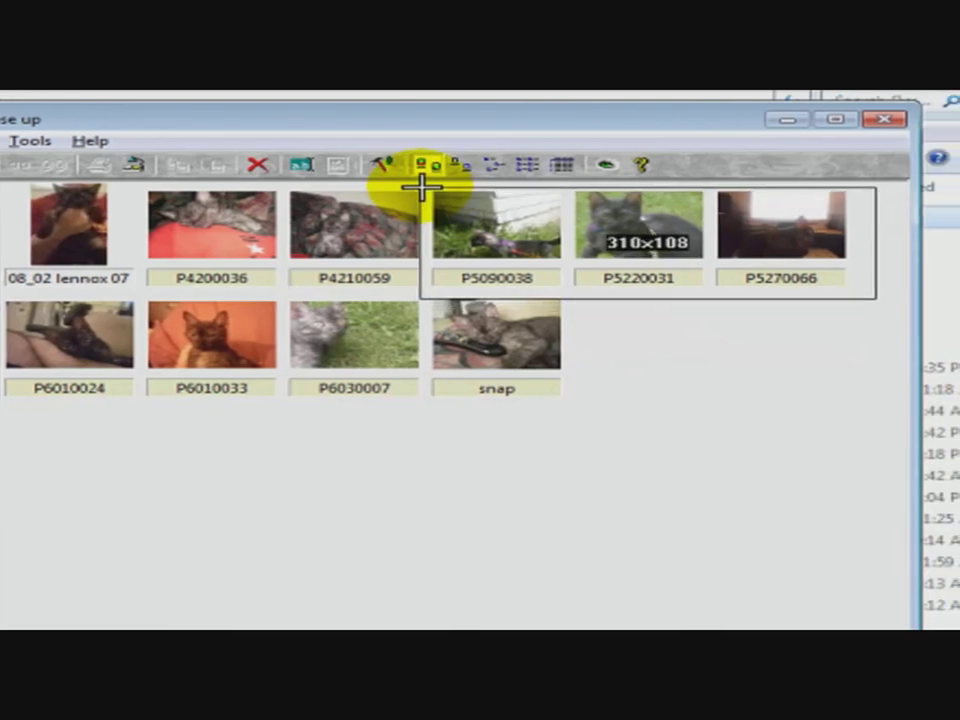
click(418, 180)
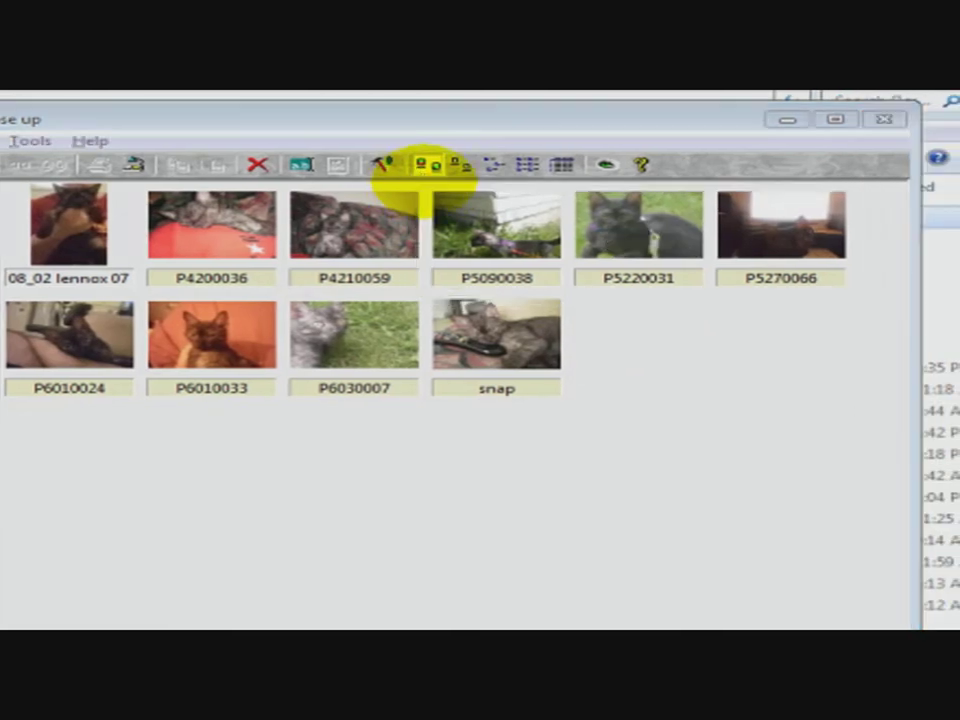
click(836, 561)
click(145, 135)
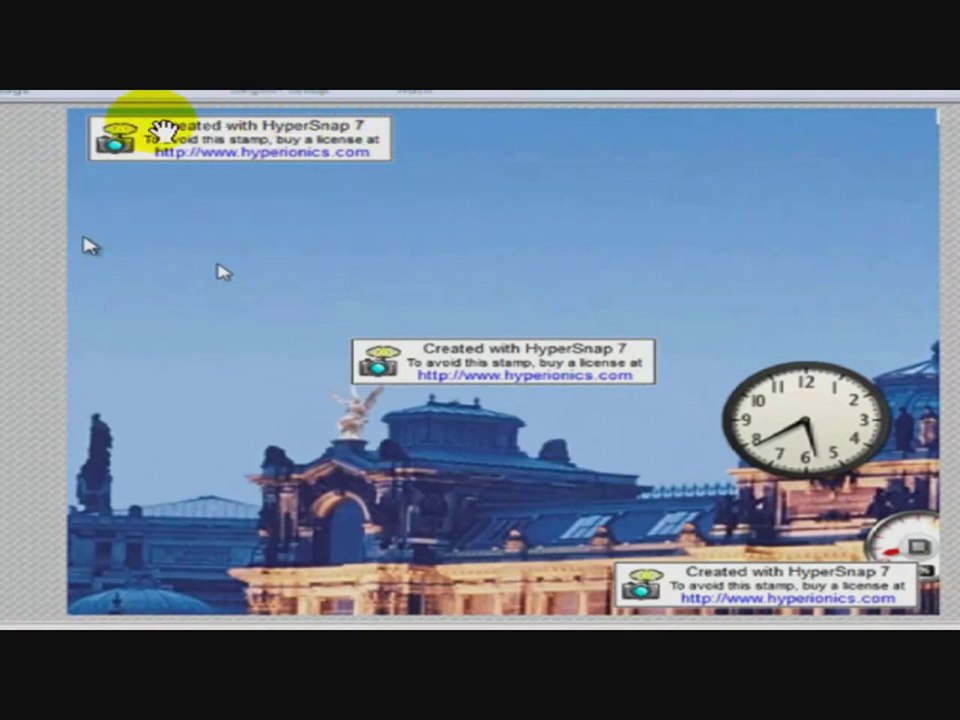
Step: Point out the three 'Created with HyperSnap 7' trial stamps on the captured cityscape
mouse_move(200, 190)
mouse_down()
mouse_move(424, 199)
mouse_move(256, 138)
mouse_move(345, 204)
mouse_move(116, 206)
mouse_move(315, 204)
mouse_move(330, 230)
mouse_up()
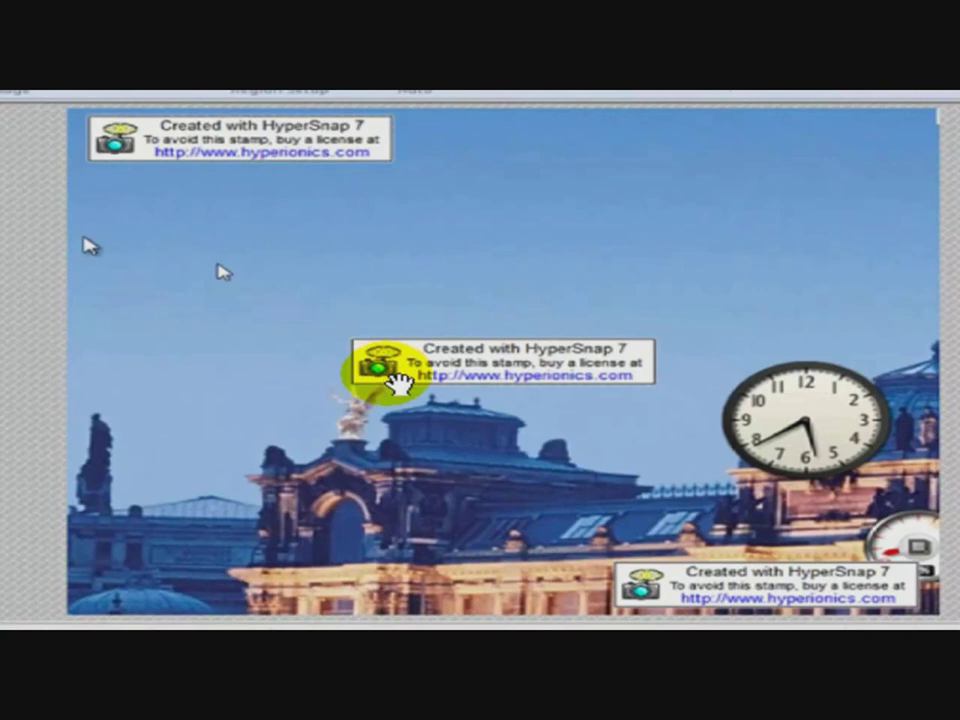
mouse_move(398, 382)
mouse_down()
mouse_move(549, 446)
mouse_move(797, 607)
mouse_up()
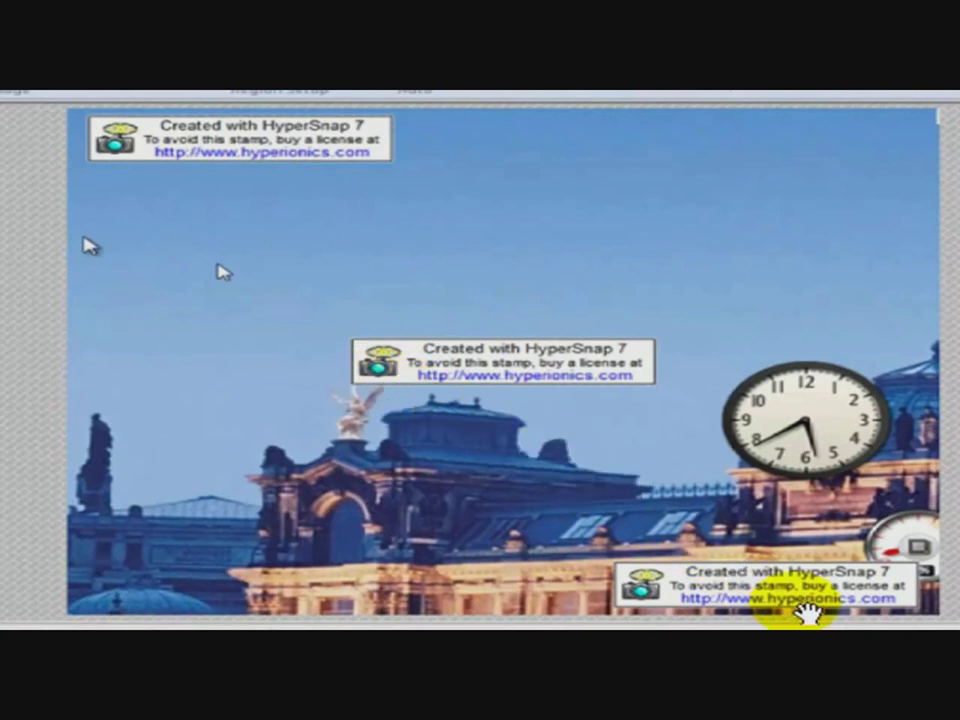